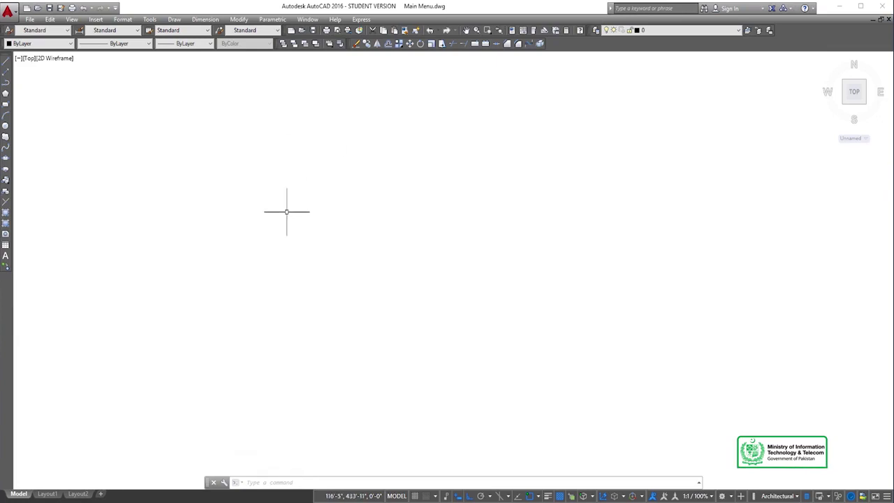
Draw a 151'-6" horizontal line with LINE, then select it to check its colour, layer and linetype.
text(L)
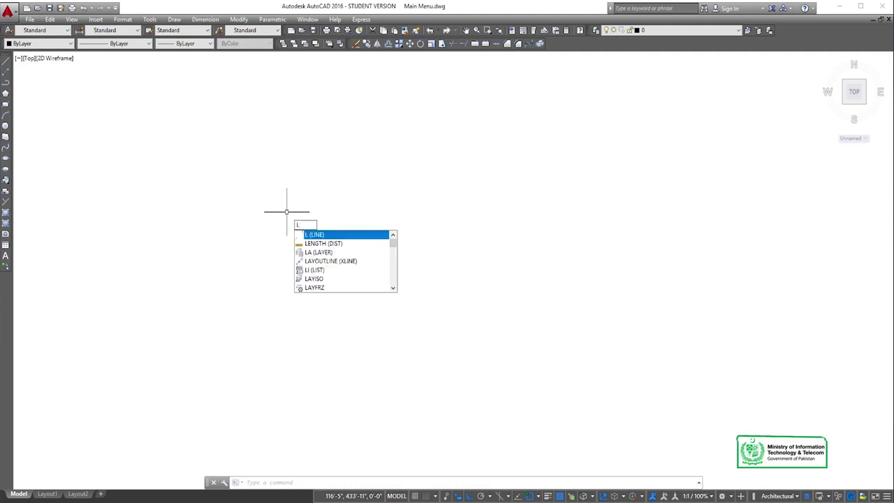
key(Return)
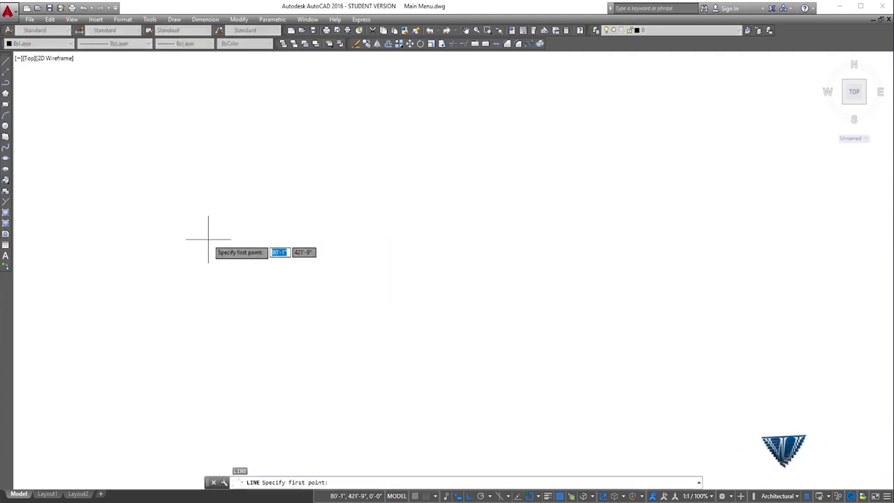
click(208, 238)
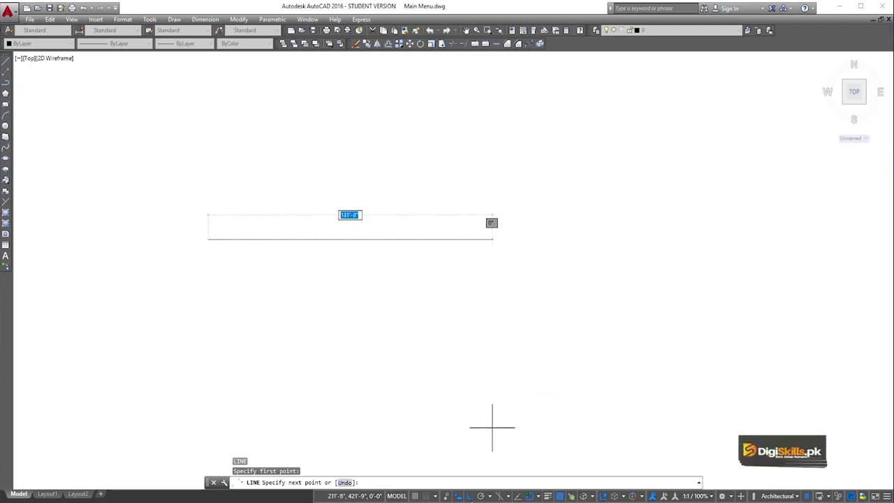
click(535, 239)
key(Escape)
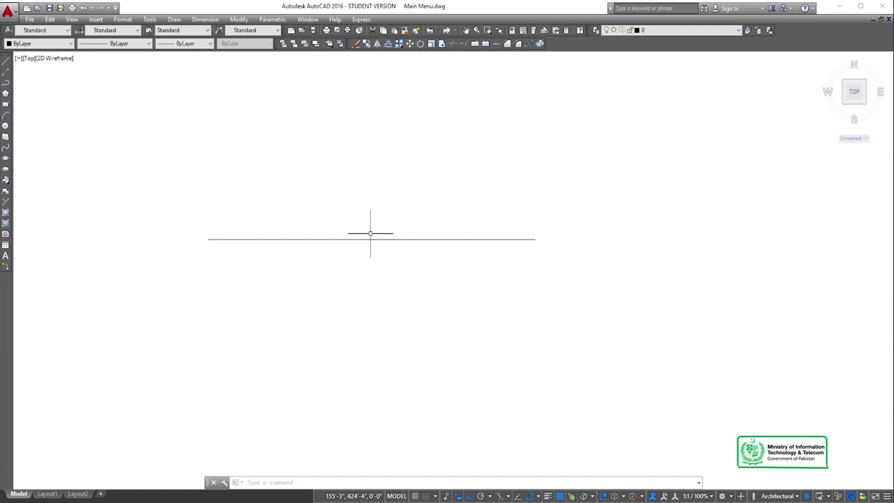
click(378, 239)
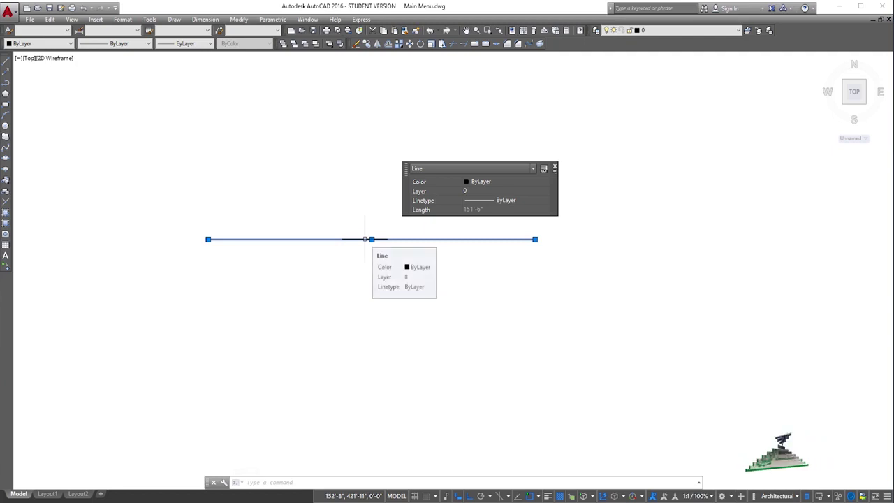
Deselect the line and bring up Lineweight Settings from the Format menu, moved aside.
key(Escape)
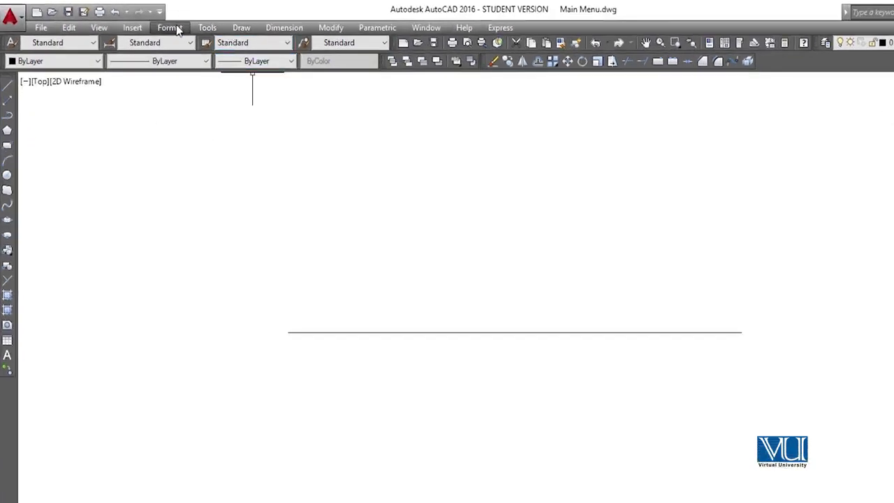
click(177, 29)
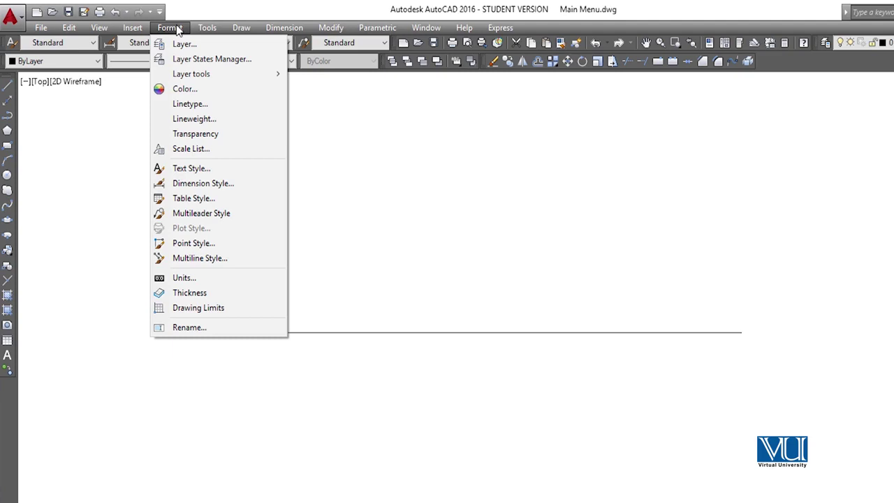
click(206, 120)
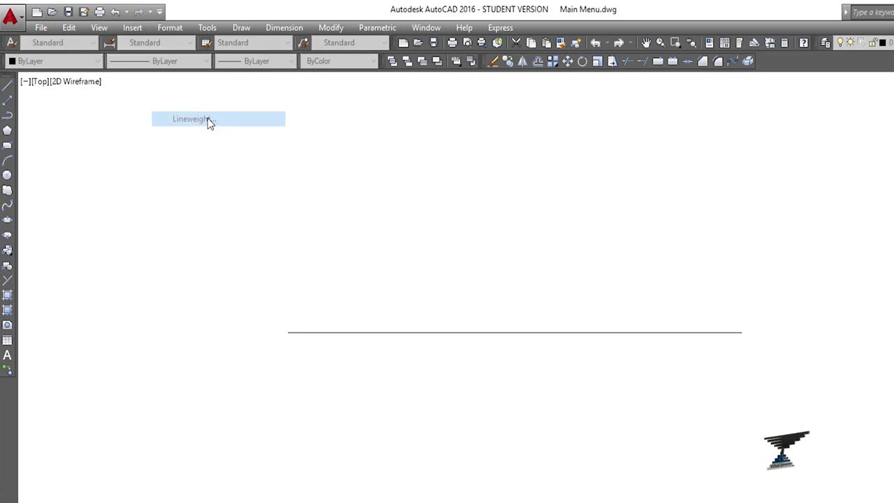
drag(604, 257, 728, 153)
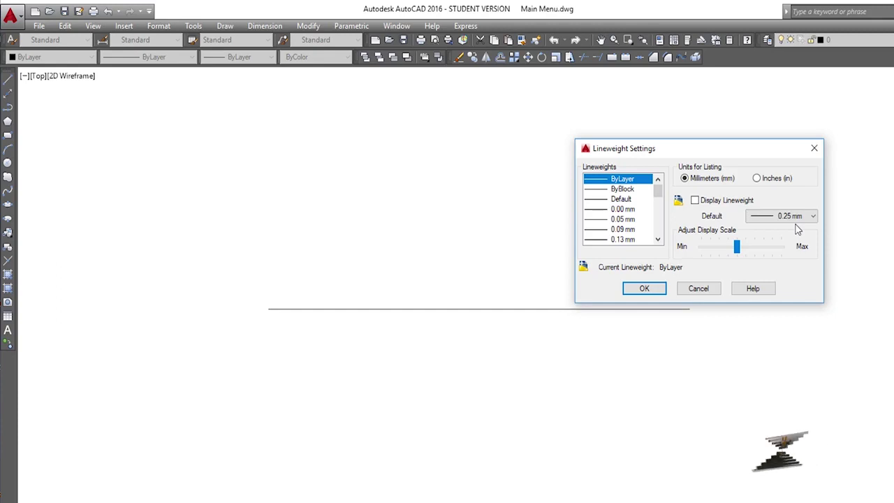
Choose 0.50 mm as the current lineweight, leaving the default at 0.25 mm, and confirm.
click(657, 239)
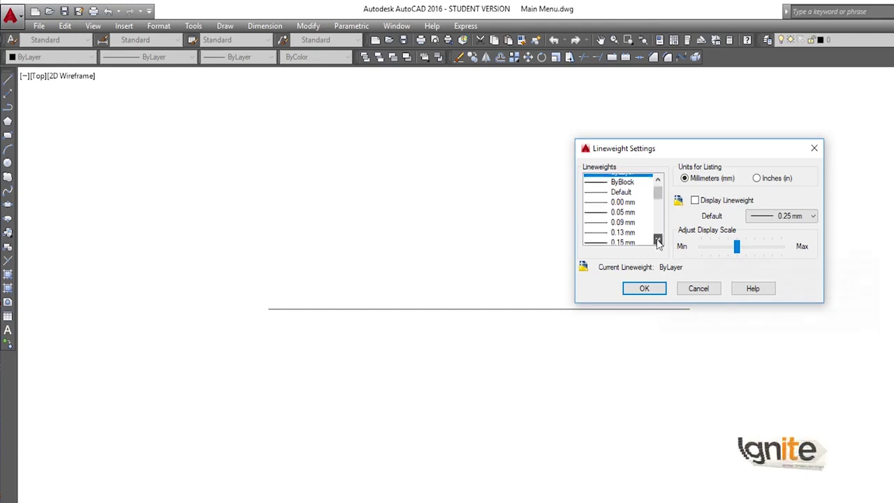
click(657, 239)
click(657, 239)
click(813, 216)
click(815, 218)
click(815, 217)
click(814, 218)
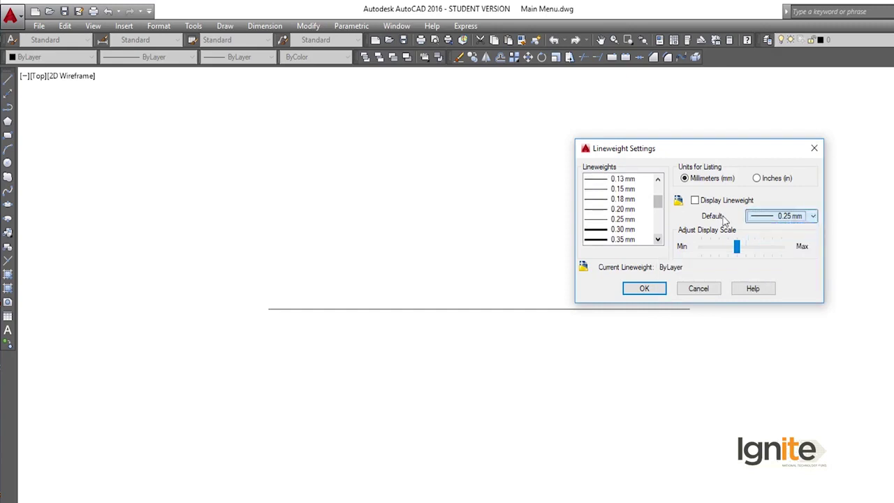
click(657, 239)
click(657, 239)
click(657, 240)
click(657, 239)
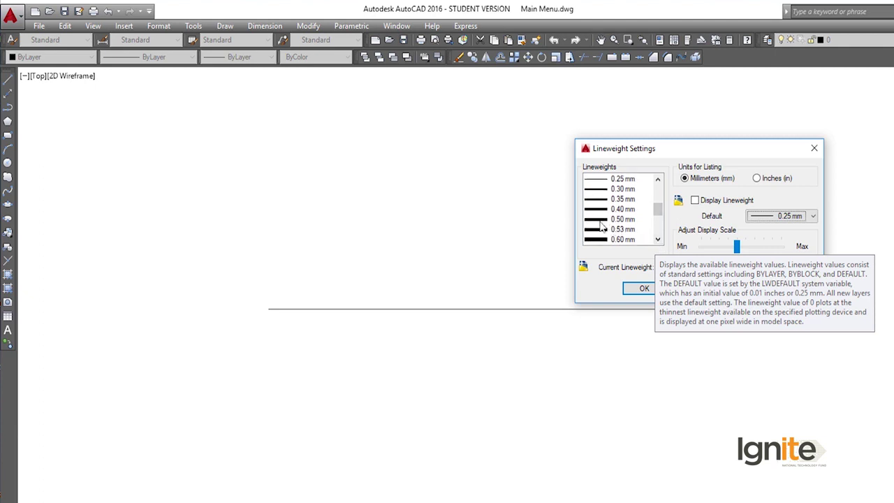
click(602, 221)
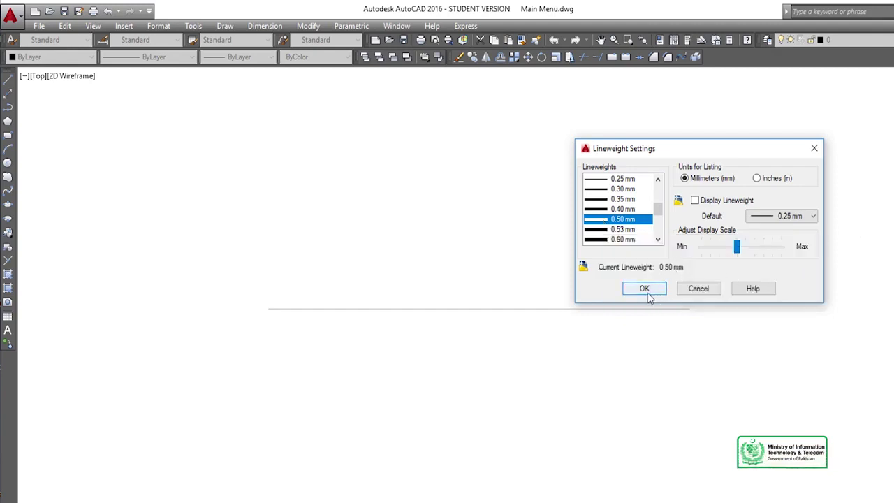
click(644, 289)
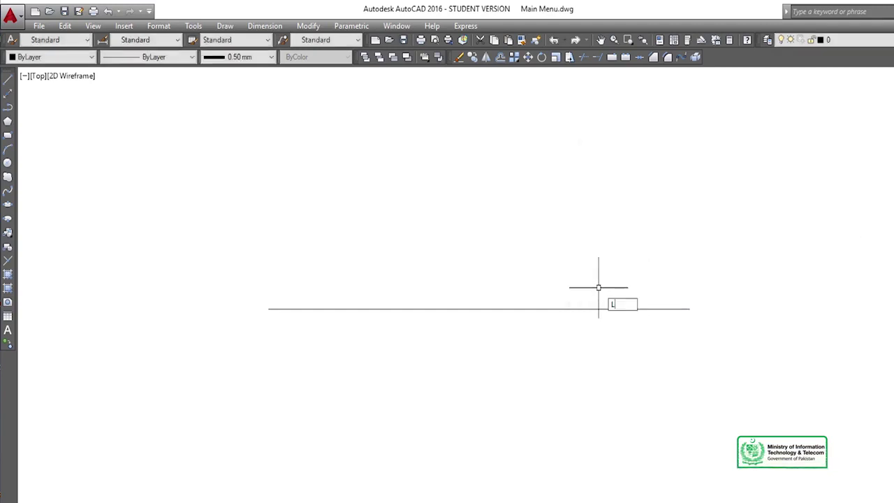
Draw a 0.50 mm horizontal line running right, above the original thin line.
key(Return)
click(384, 244)
click(709, 241)
key(Return)
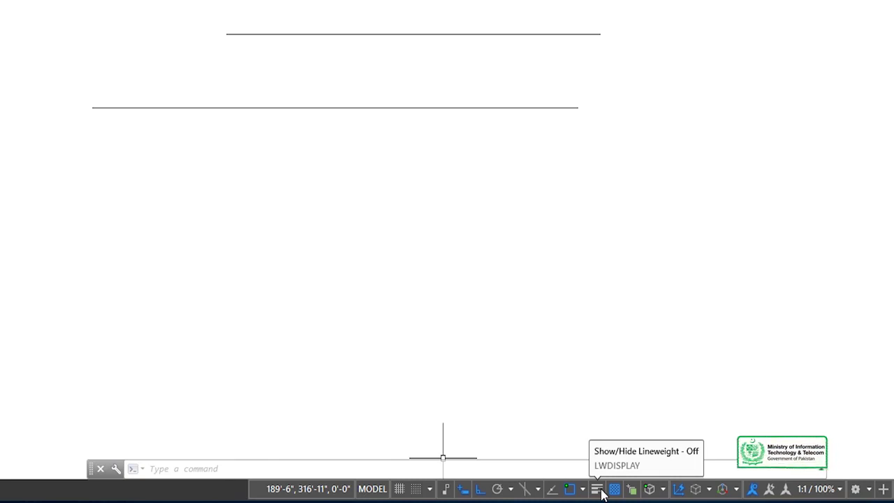
Turn on lineweight display on the status bar and cancel the stray L entry.
click(599, 489)
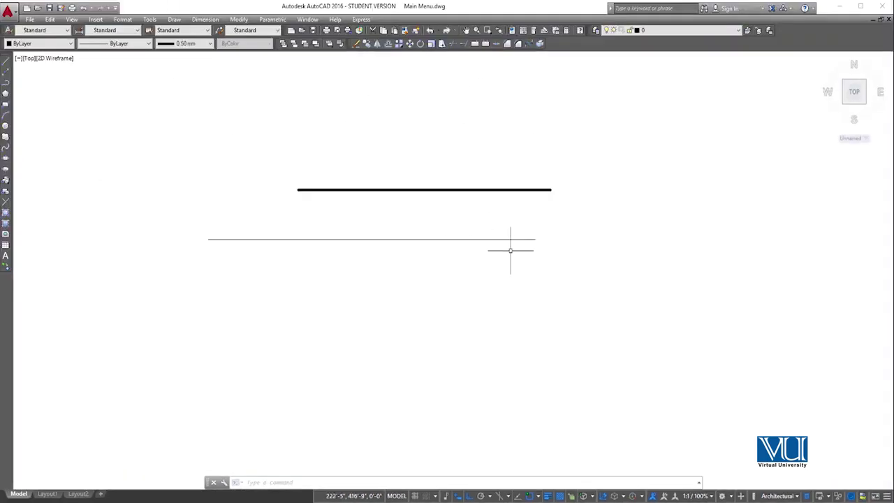
key(Escape)
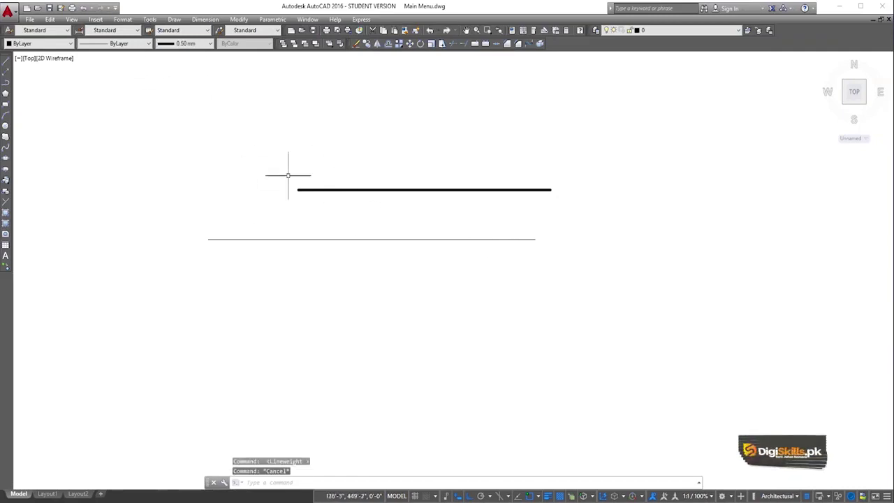
text(L)
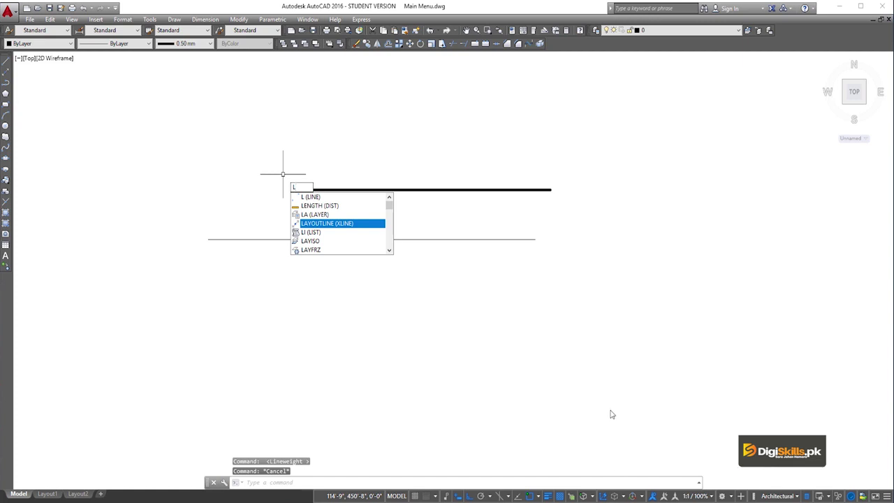
key(Escape)
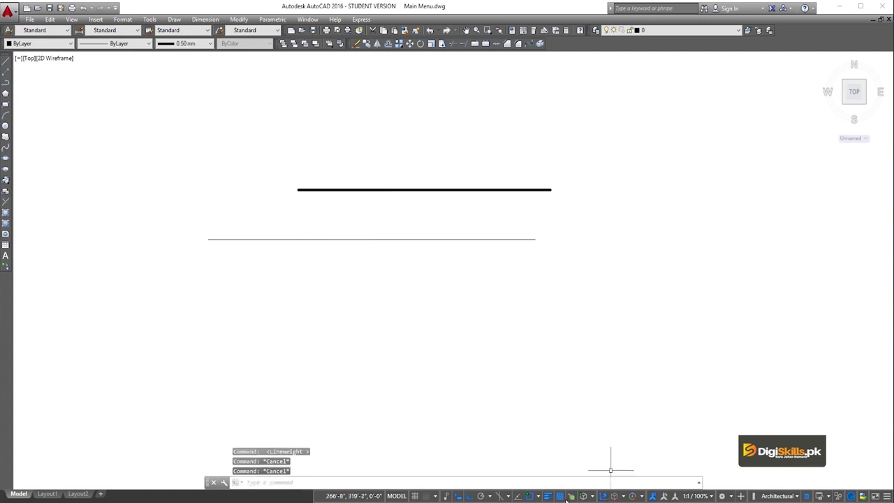
Turn lineweight display off and reconfirm Lineweight Settings with the default kept at 0.25 mm.
click(561, 496)
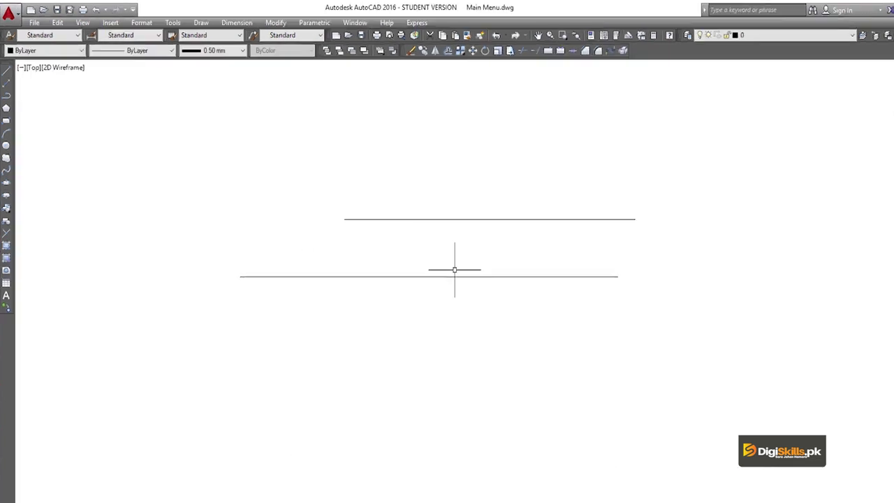
text(L)
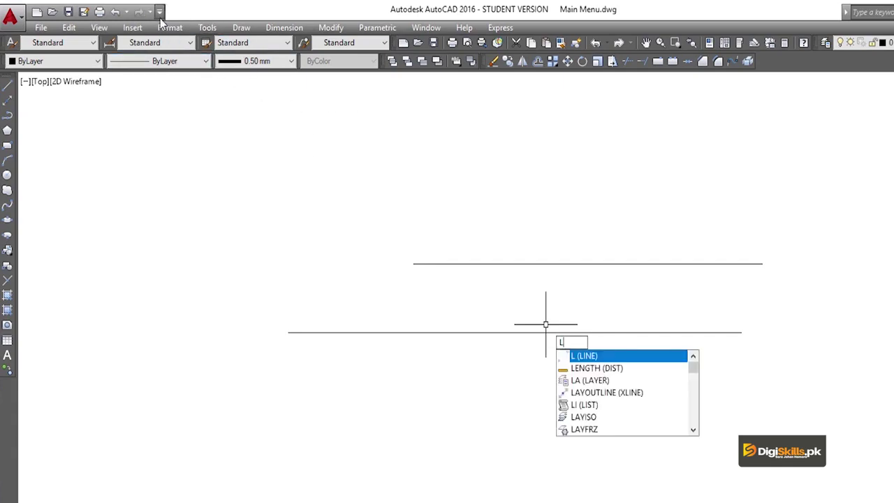
click(169, 28)
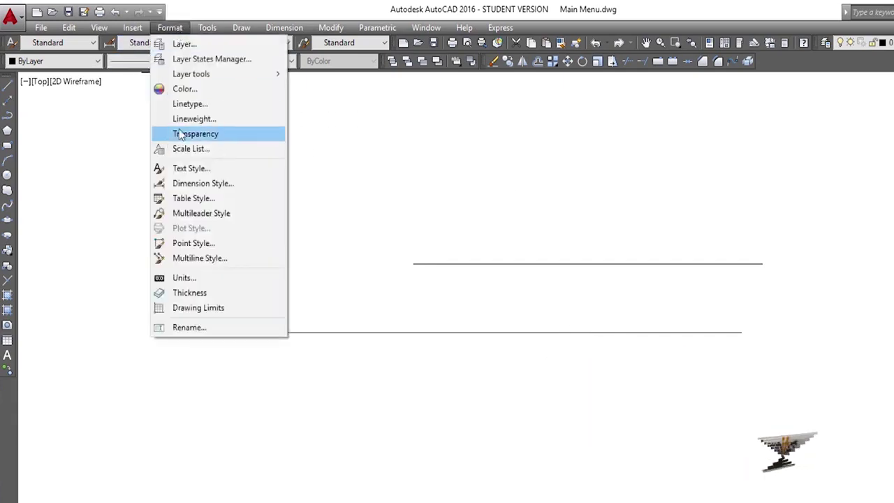
click(185, 119)
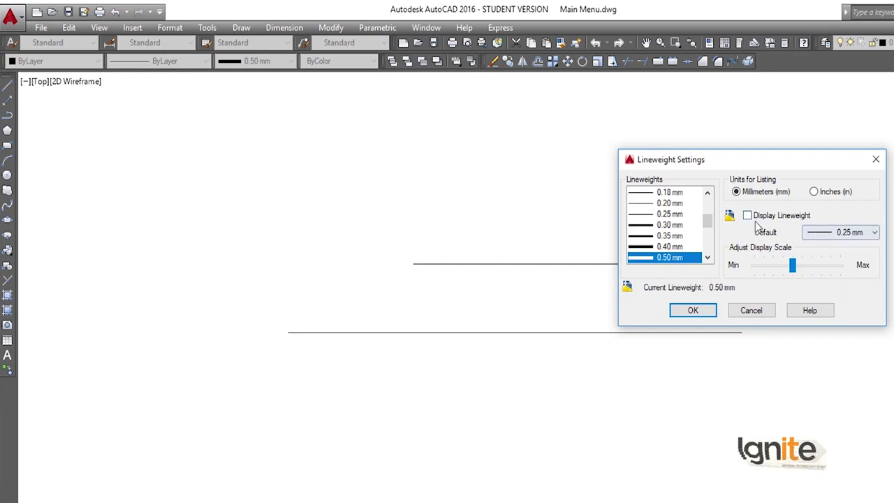
click(815, 233)
click(815, 234)
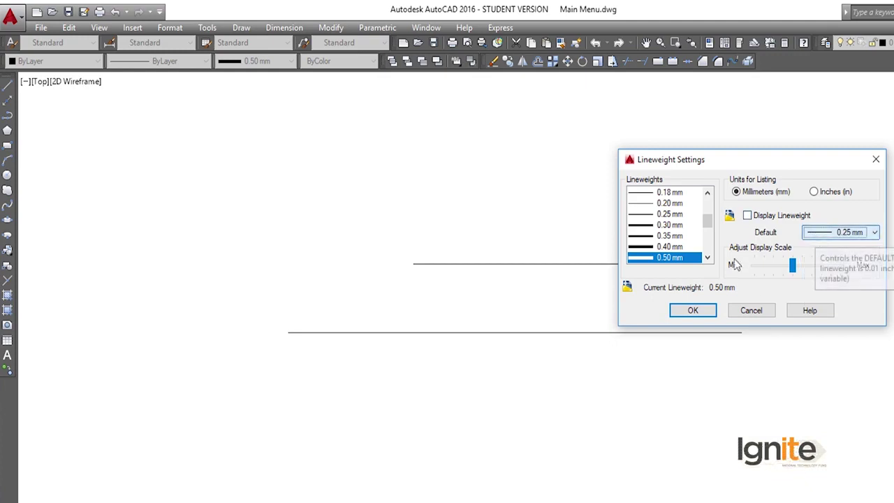
click(702, 309)
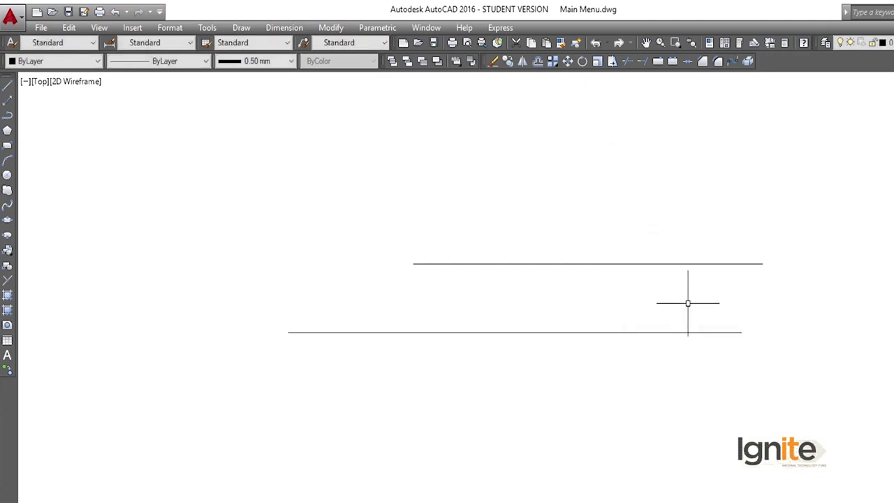
Draw another horizontal line above the others and turn lineweight display back on.
text(l)
key(Return)
click(281, 134)
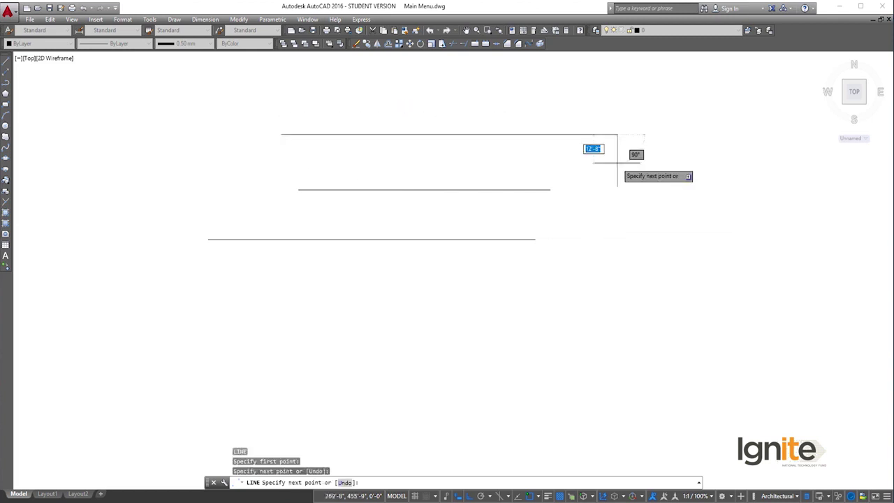
key(Escape)
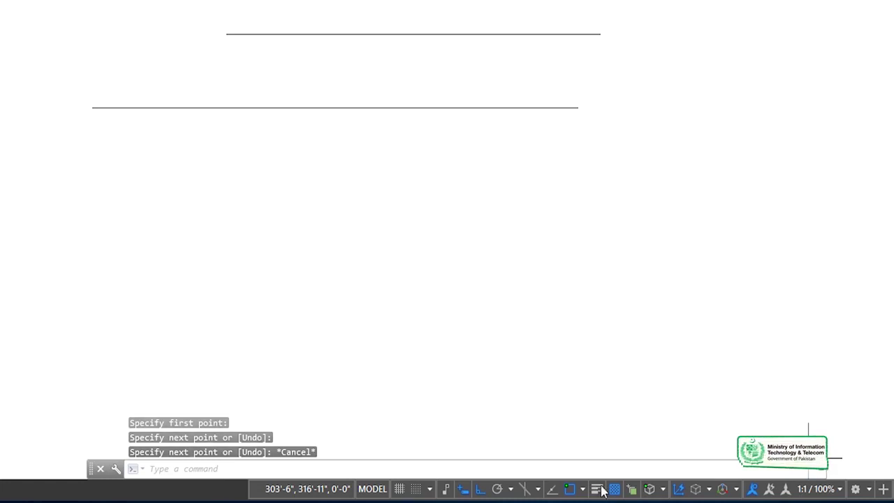
click(597, 489)
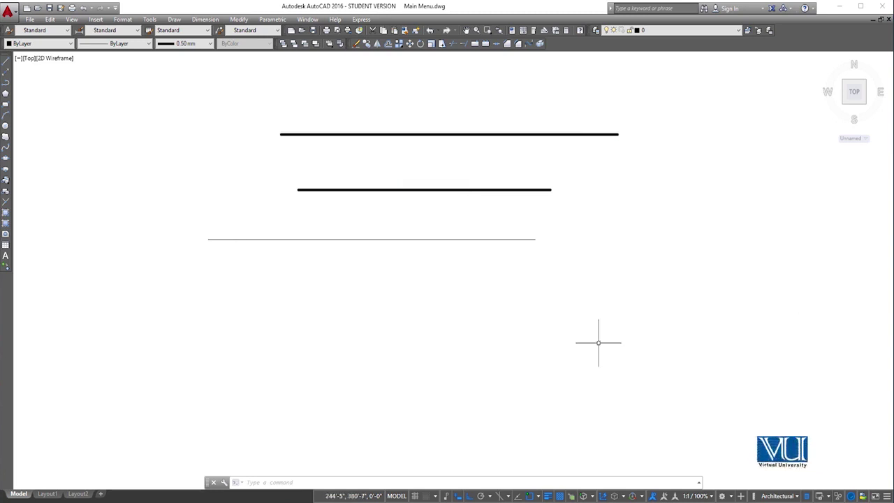
Browse the True Color and Color Books tabs, then pick index colour 80 in Select Color.
click(123, 19)
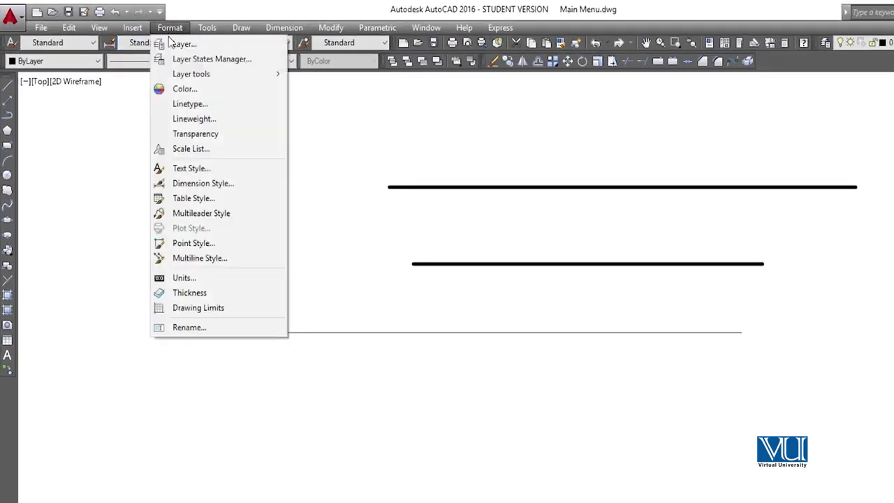
click(183, 90)
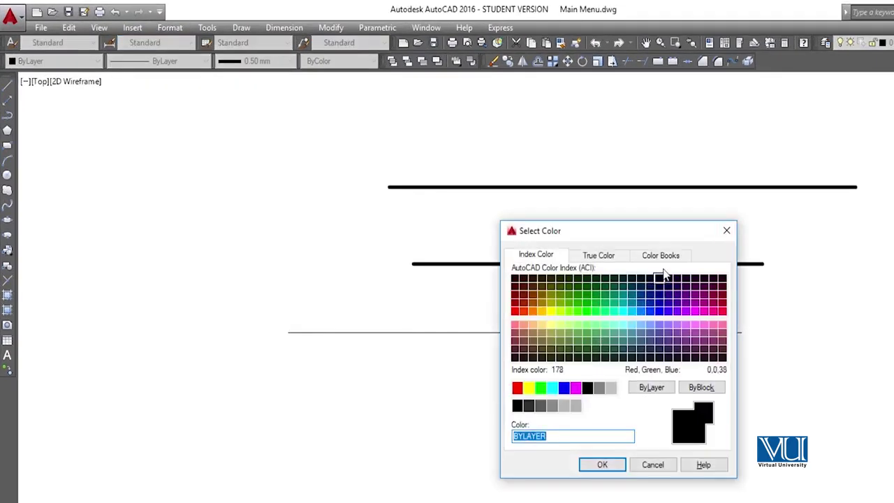
click(599, 256)
click(638, 259)
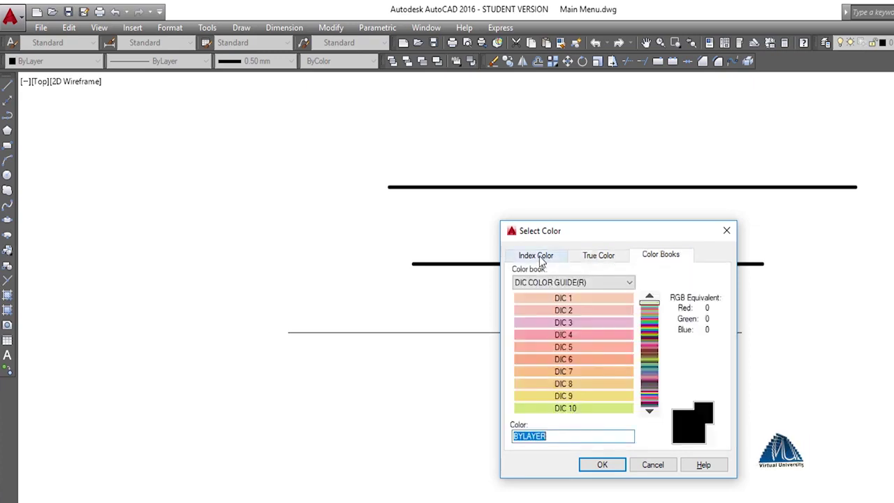
click(536, 257)
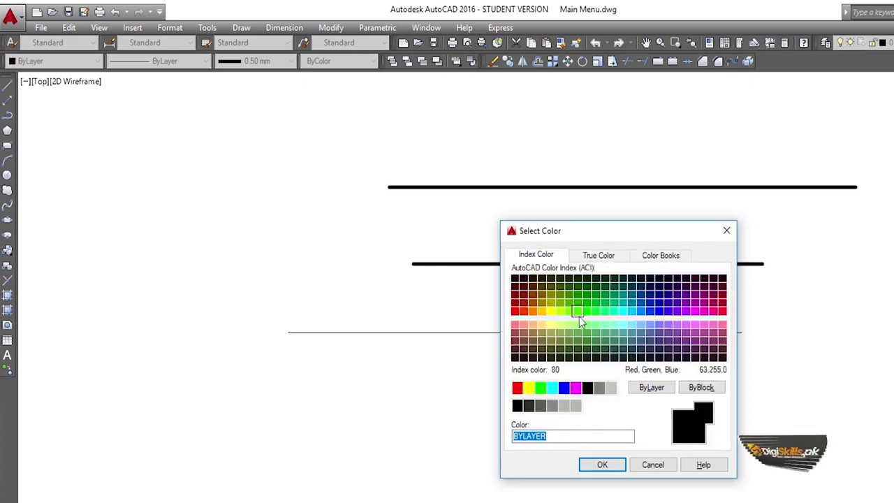
click(578, 310)
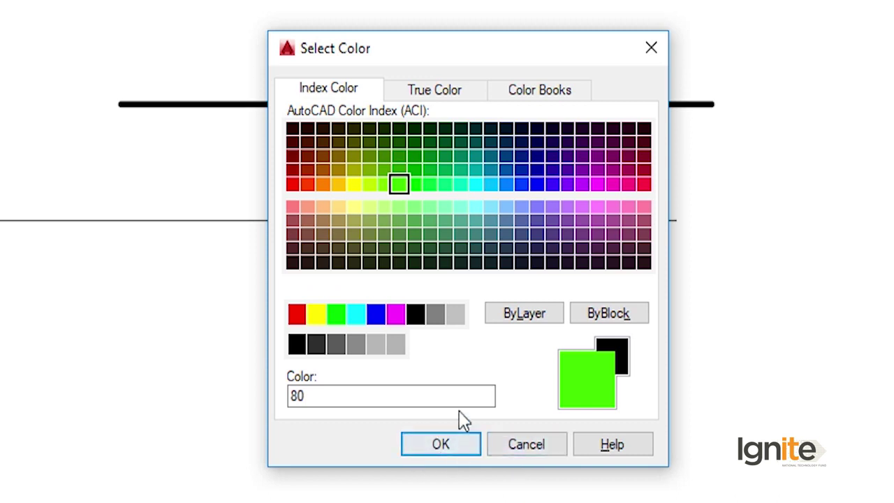
Accept index colour 80 so new objects are drawn bright green.
click(440, 445)
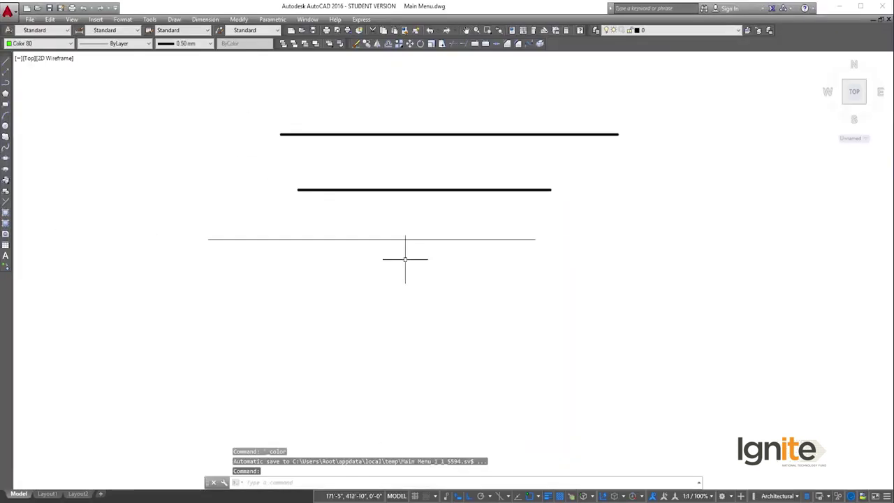
text(L)
Draw a bright green colour 80 horizontal line below the thin original line.
key(Return)
click(303, 321)
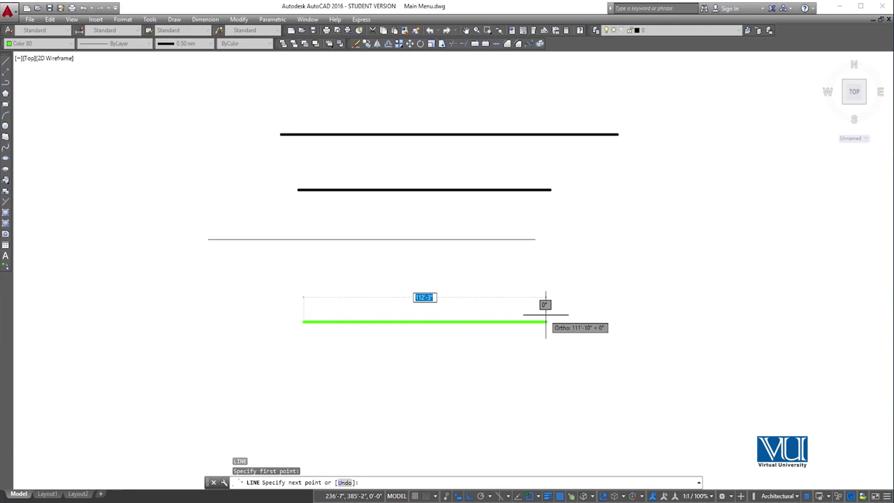
click(546, 315)
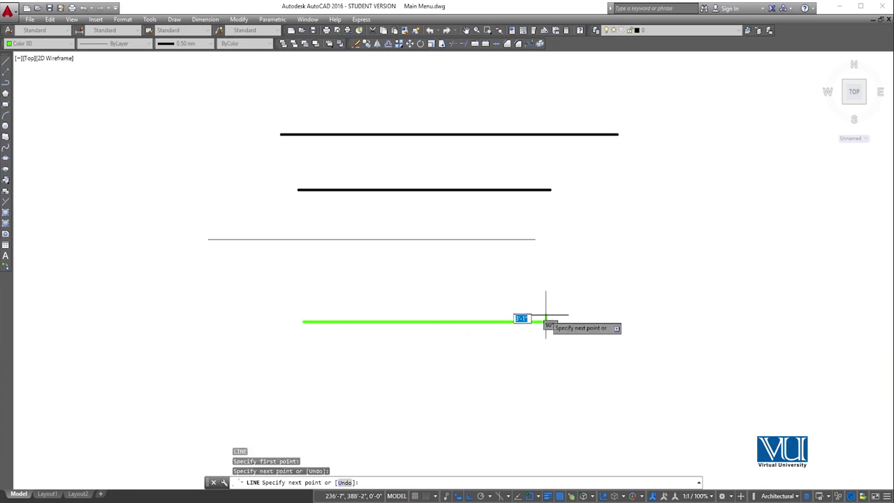
key(Return)
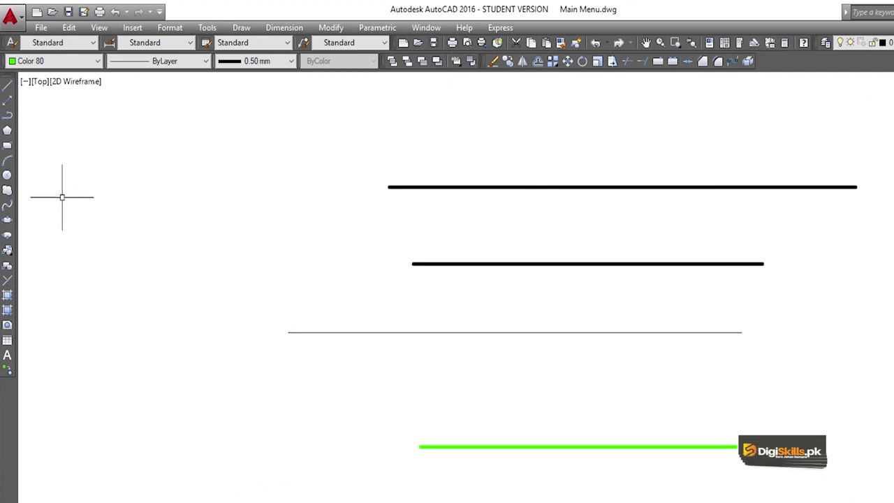
Load the ACAD_ISO02W100 dashed linetype in the Linetype Manager and select it.
click(170, 27)
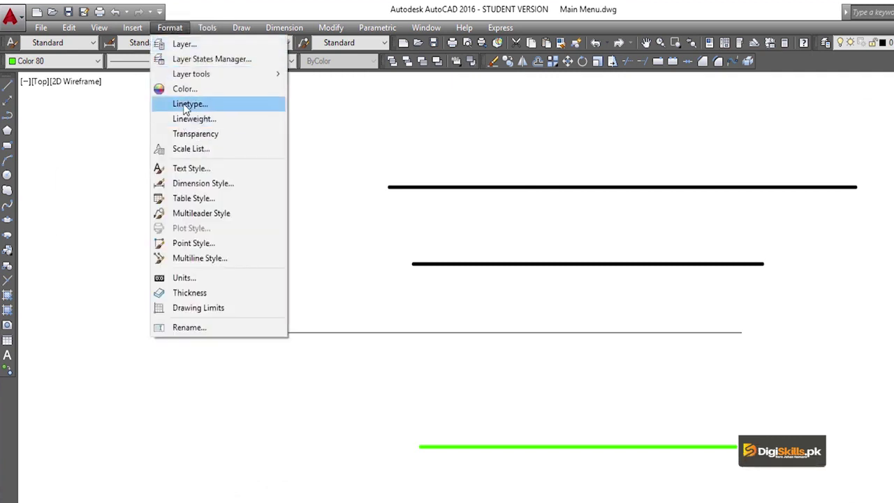
click(192, 103)
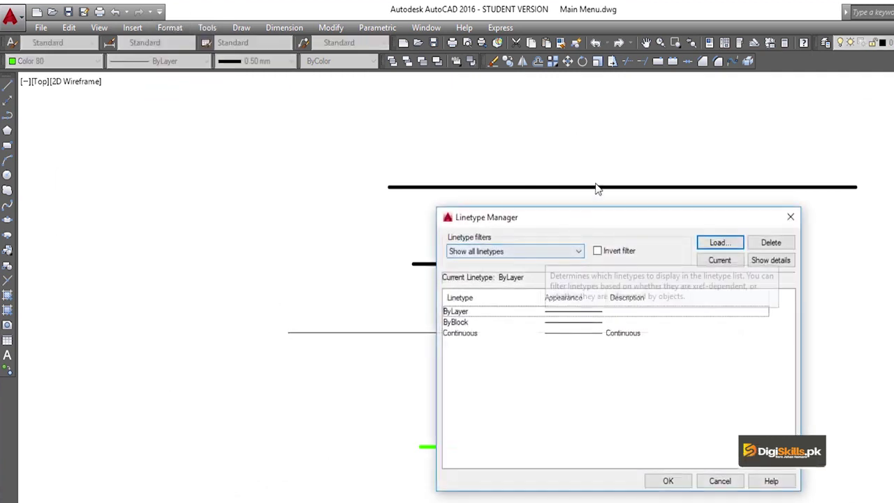
drag(572, 227, 632, 117)
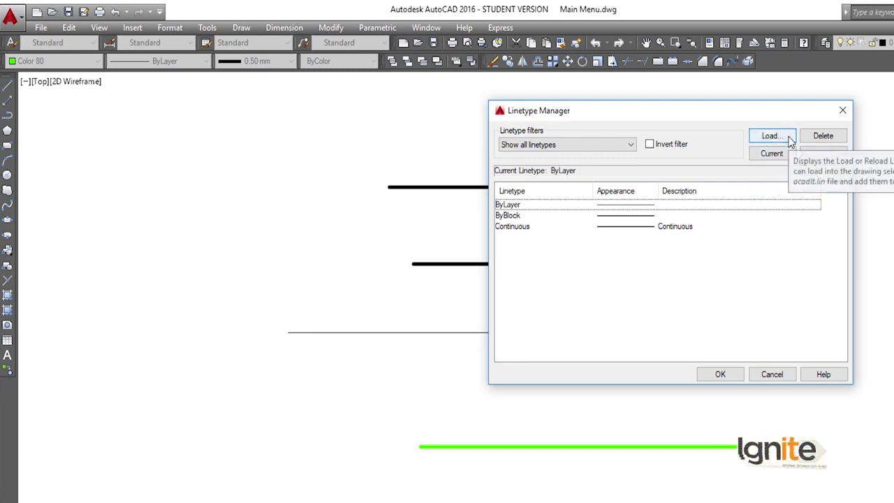
click(790, 142)
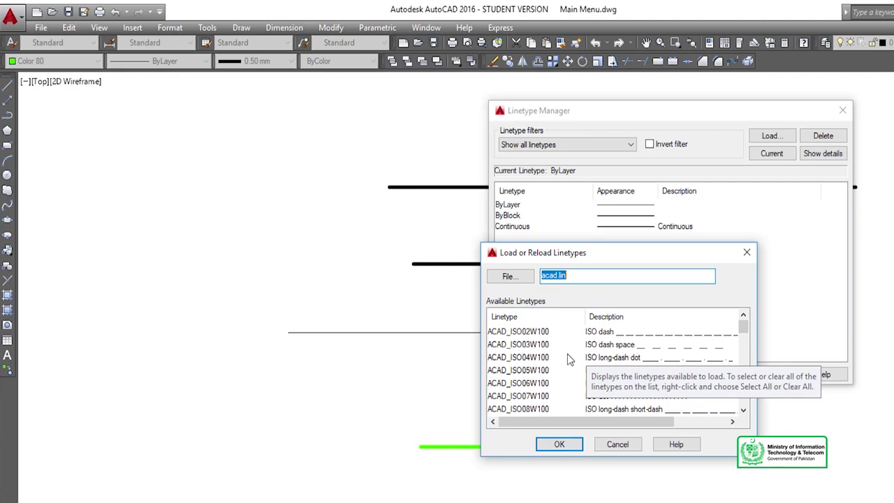
mouse_move(745, 337)
mouse_down()
mouse_move(753, 407)
mouse_move(751, 329)
mouse_up()
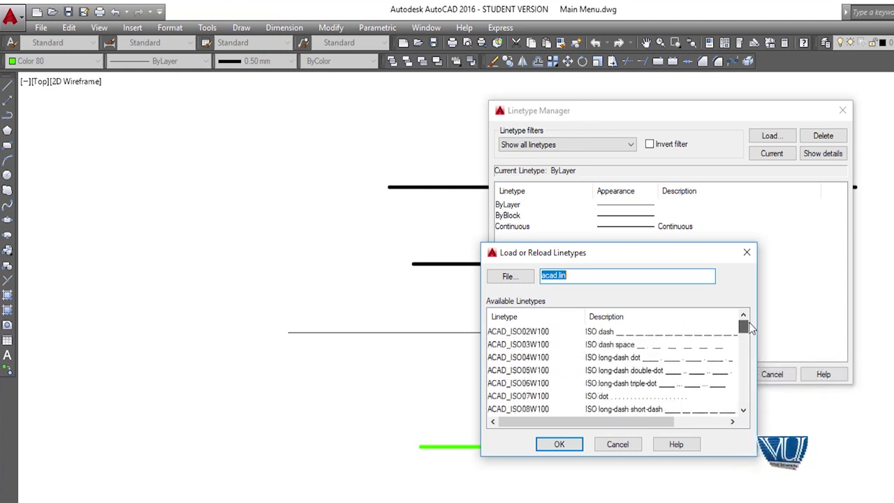
click(649, 334)
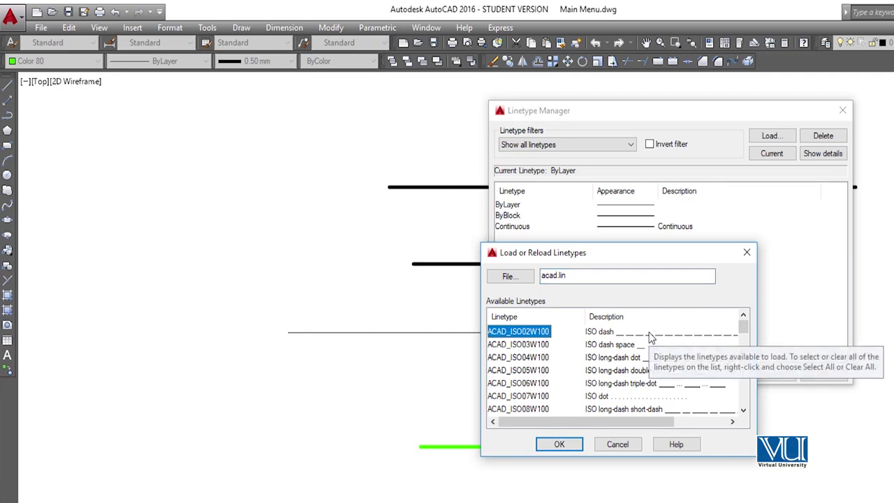
click(560, 445)
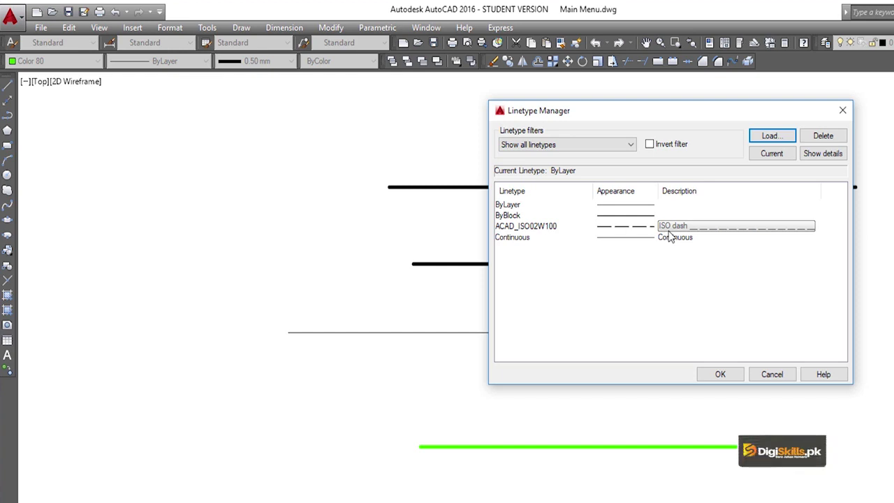
click(605, 231)
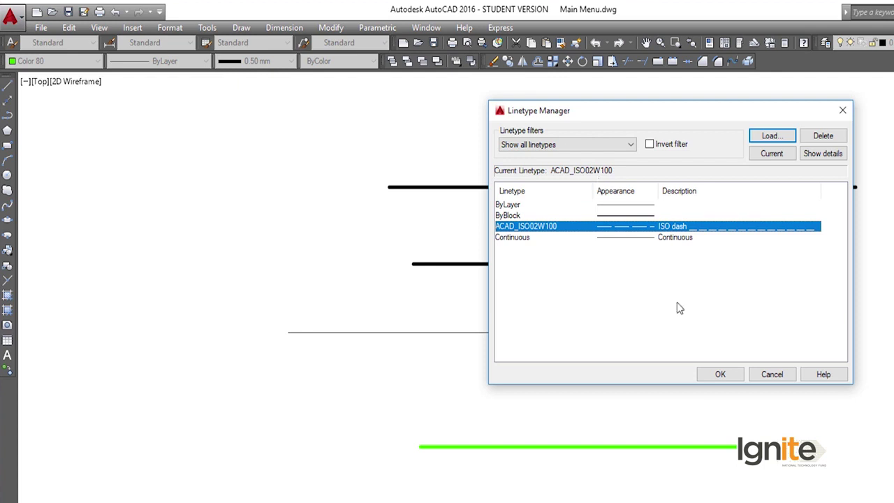
Apply ACAD_ISO02W100 and draw a green dashed horizontal line between the existing lines.
click(712, 375)
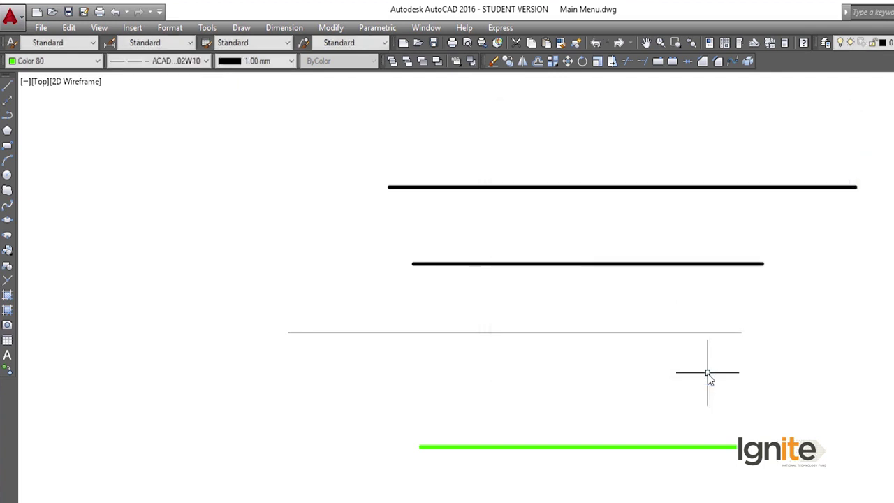
text(L)
key(Return)
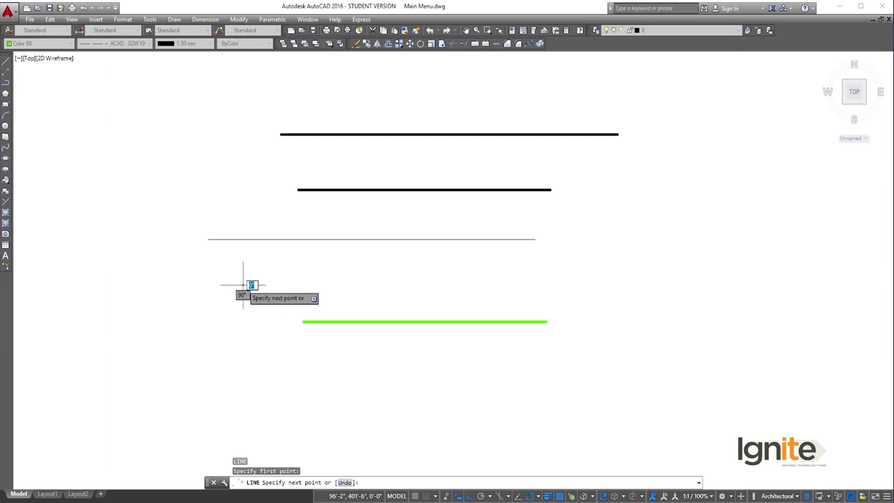
click(241, 285)
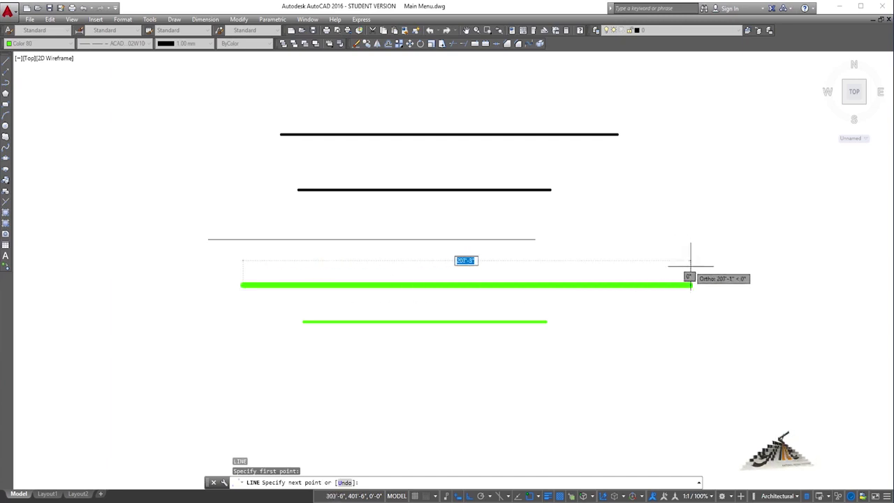
click(692, 268)
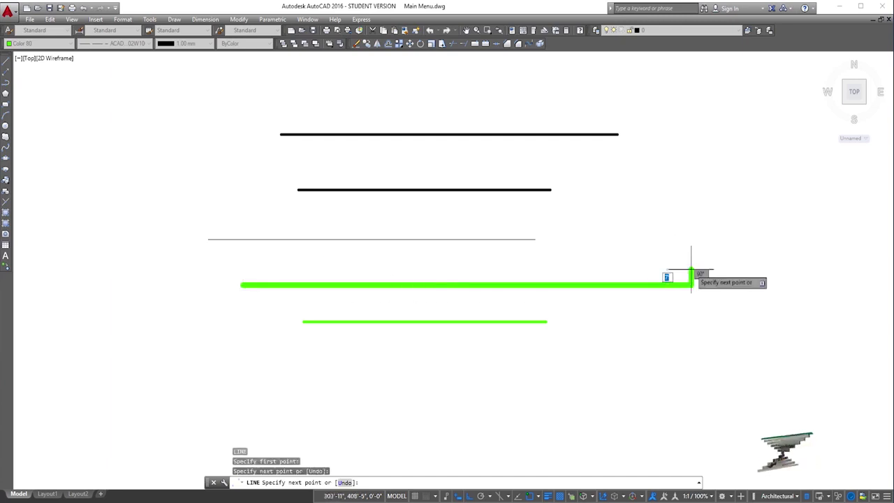
text(7)
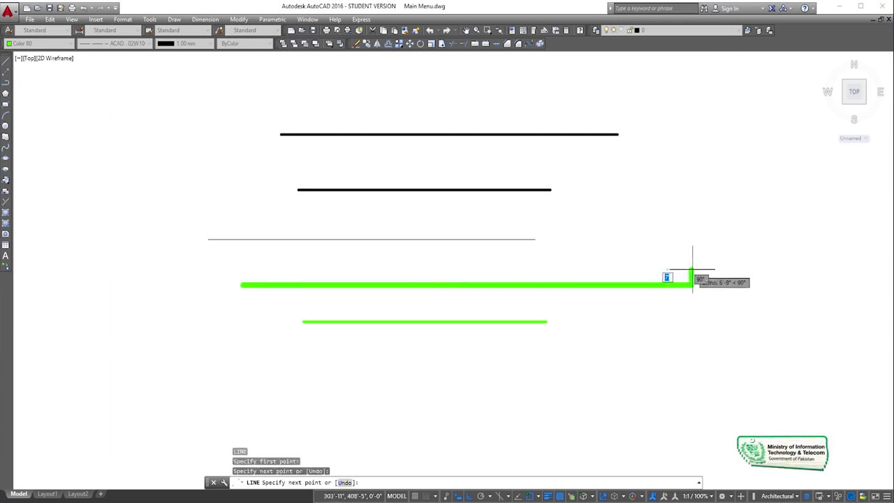
key(Escape)
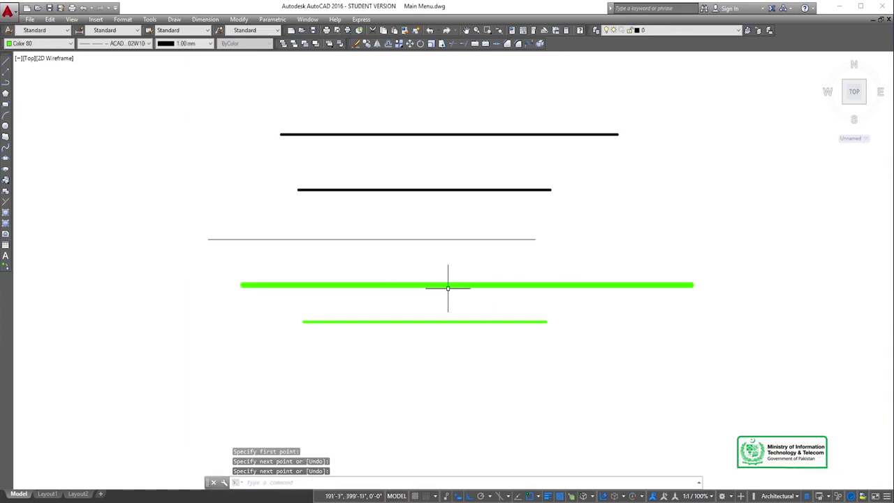
mouse_move(453, 284)
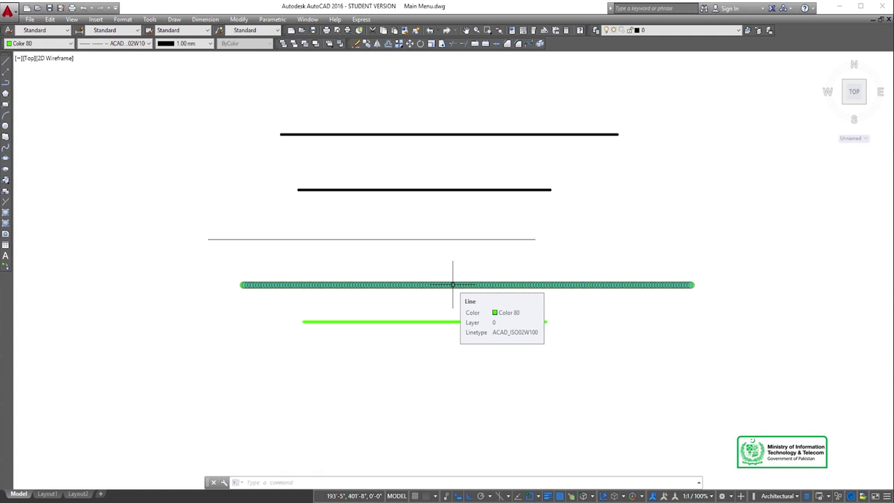
Zoom in to confirm the new green line appears dashed.
scroll(481, 292, up, 4)
scroll(481, 291, up, 4)
scroll(481, 292, up, 1)
scroll(471, 189, up, 1)
scroll(471, 189, up, 1)
scroll(464, 231, up, 1)
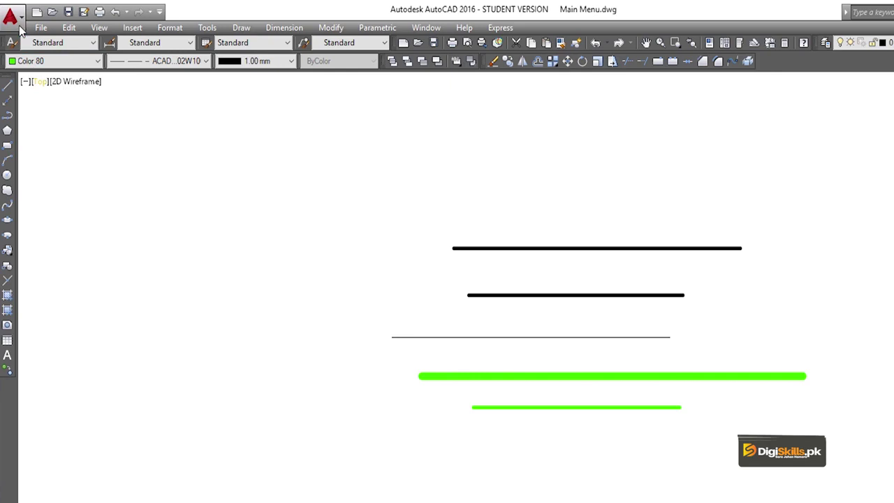
Check the current colour list, leaving the current colour at Color 80.
click(45, 63)
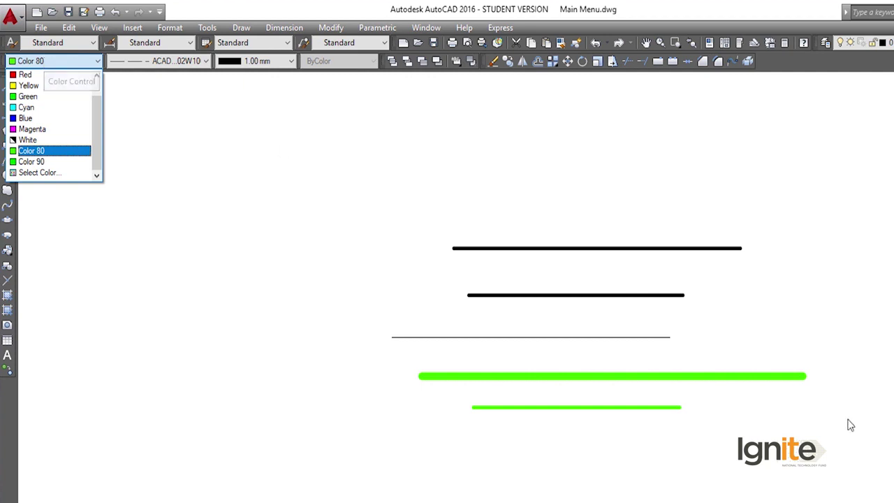
click(654, 216)
click(579, 216)
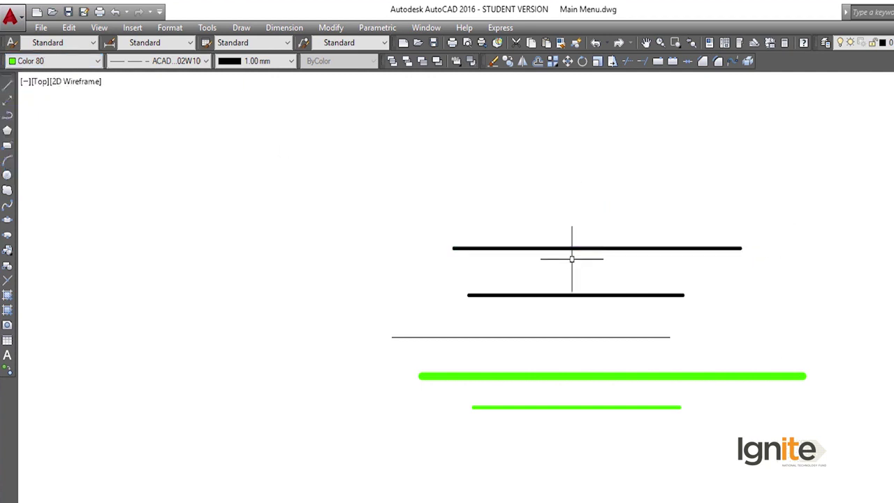
Recolour the top black line Red from the Color Control dropdown, then deselect it.
click(578, 244)
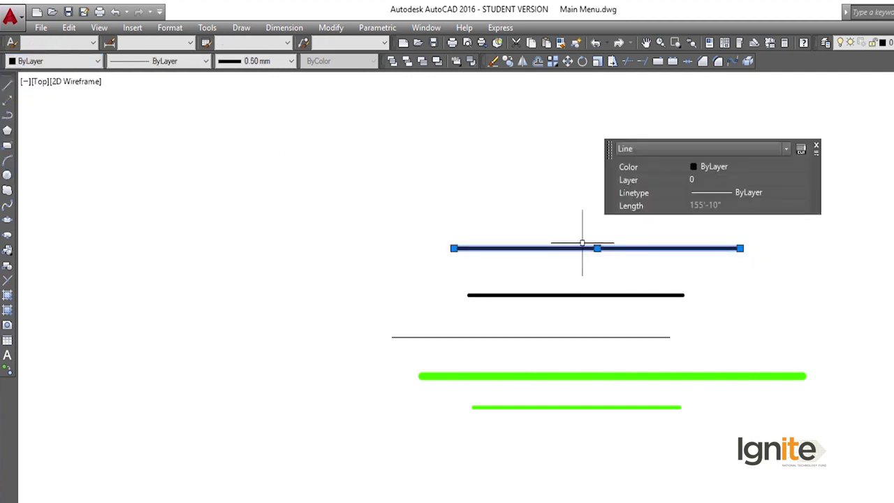
click(56, 64)
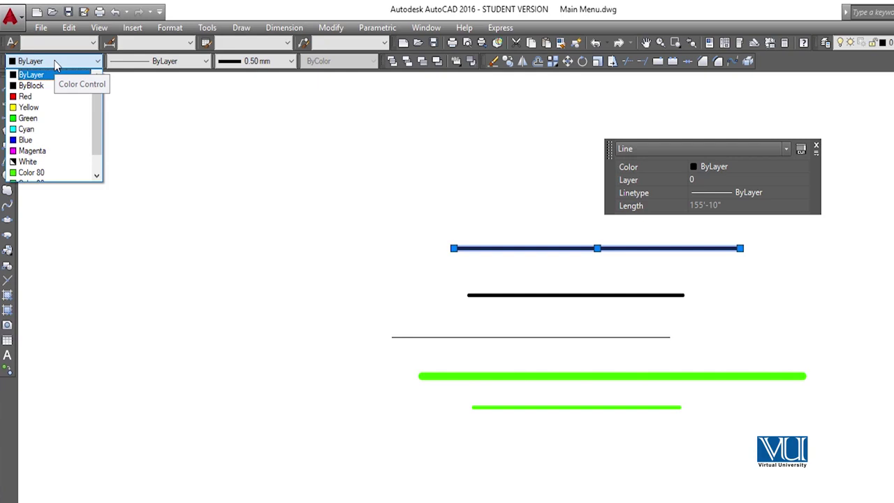
click(28, 97)
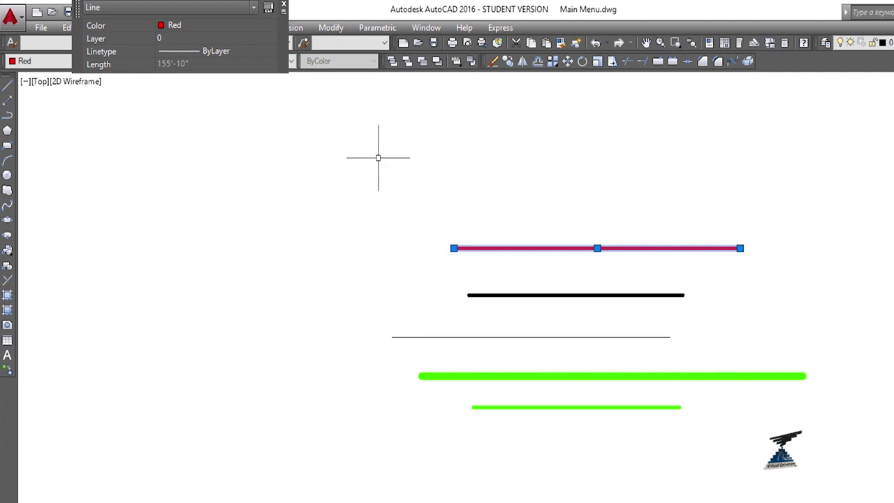
key(Escape)
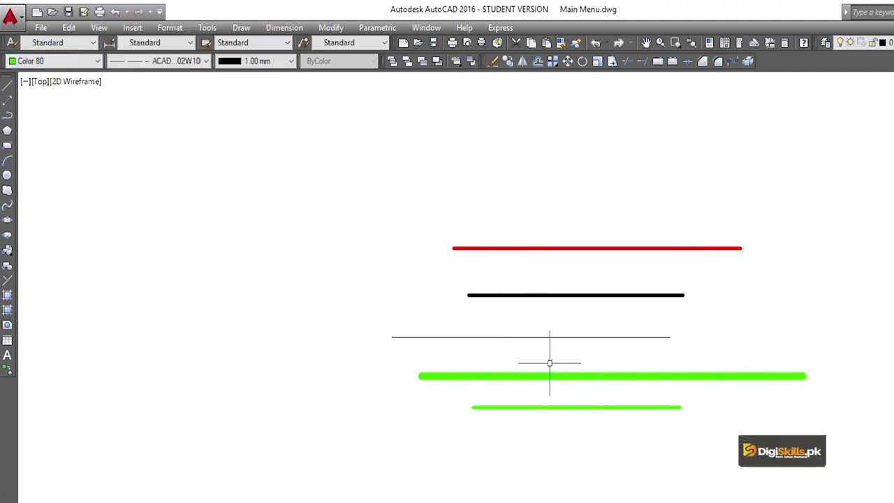
Check the current linetype and lineweight settings, leaving both unchanged.
click(185, 62)
click(129, 94)
click(262, 61)
click(262, 62)
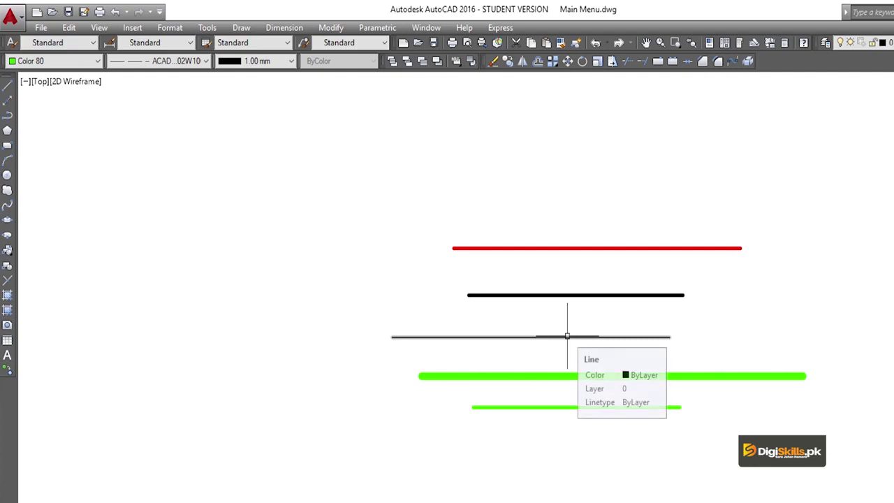
Change the red top line to Yellow in Quick Properties, then close it and deselect.
click(599, 248)
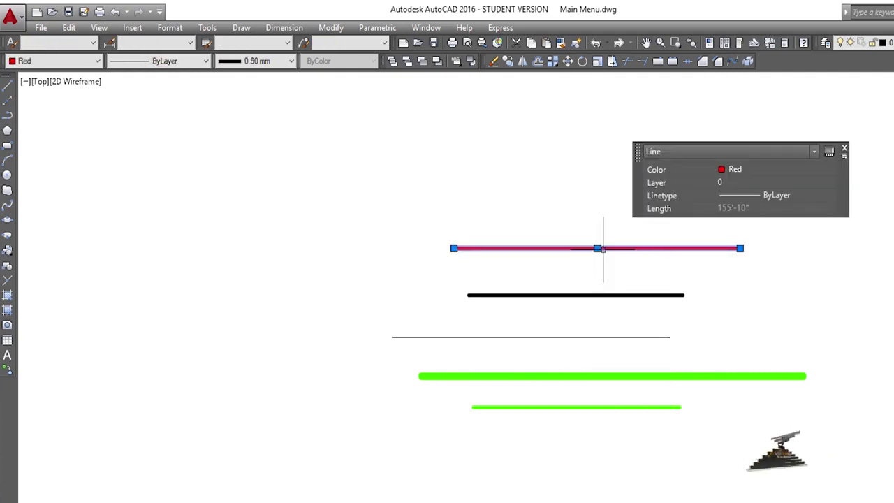
mouse_move(686, 248)
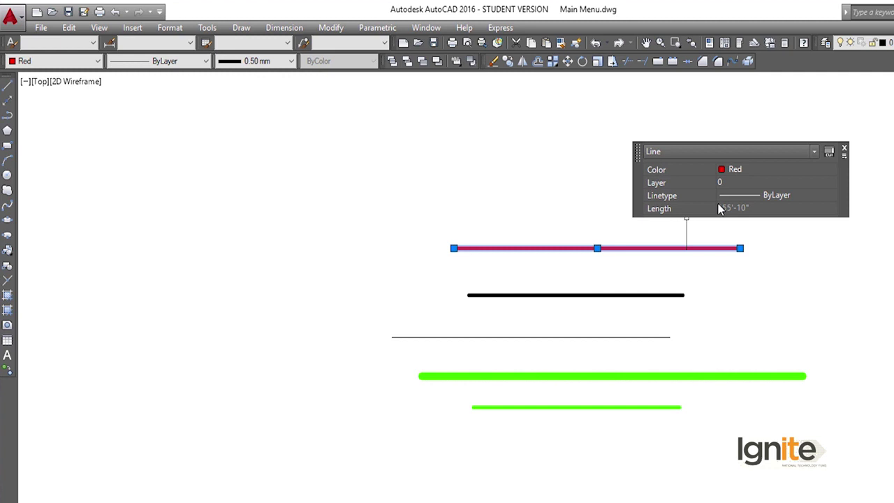
click(736, 172)
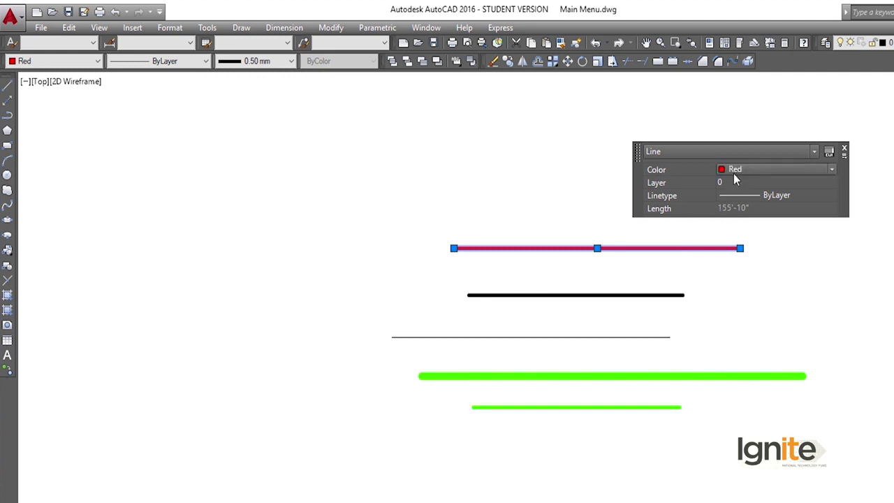
click(734, 174)
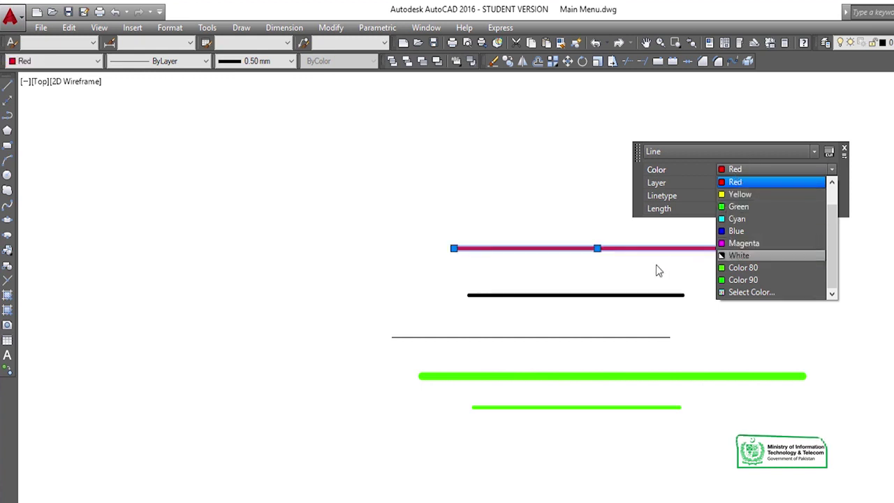
click(756, 194)
click(754, 170)
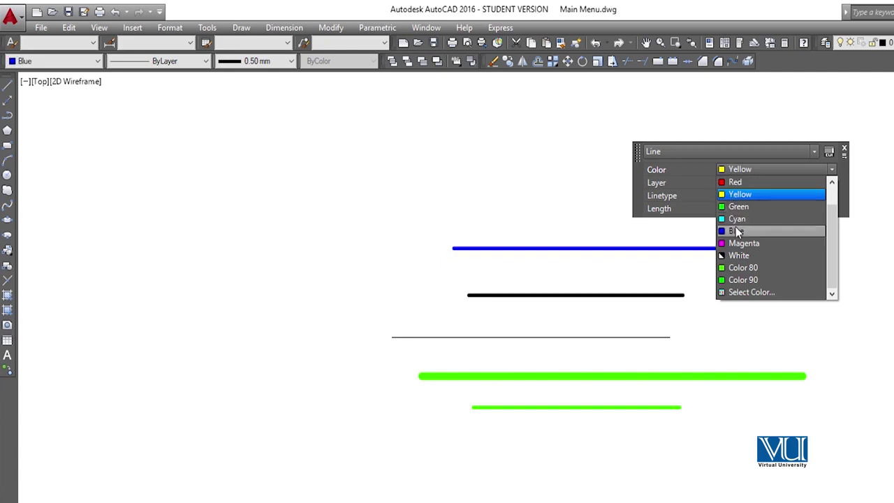
click(845, 151)
click(845, 152)
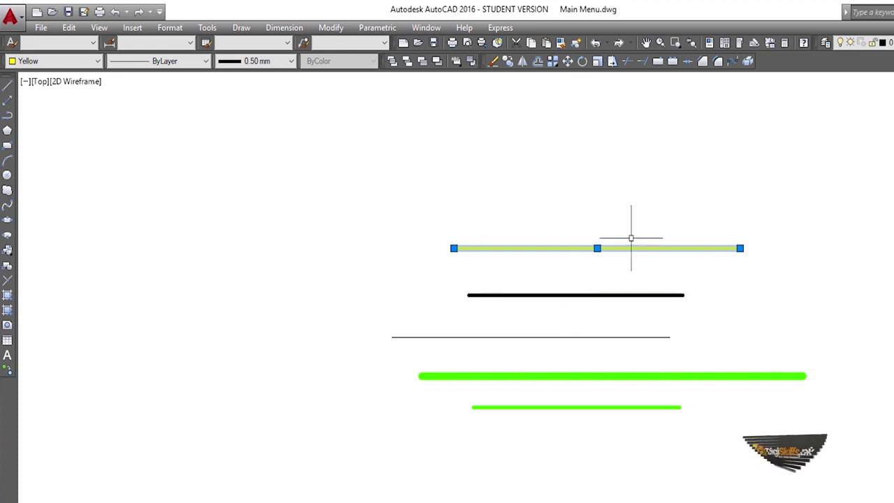
key(Escape)
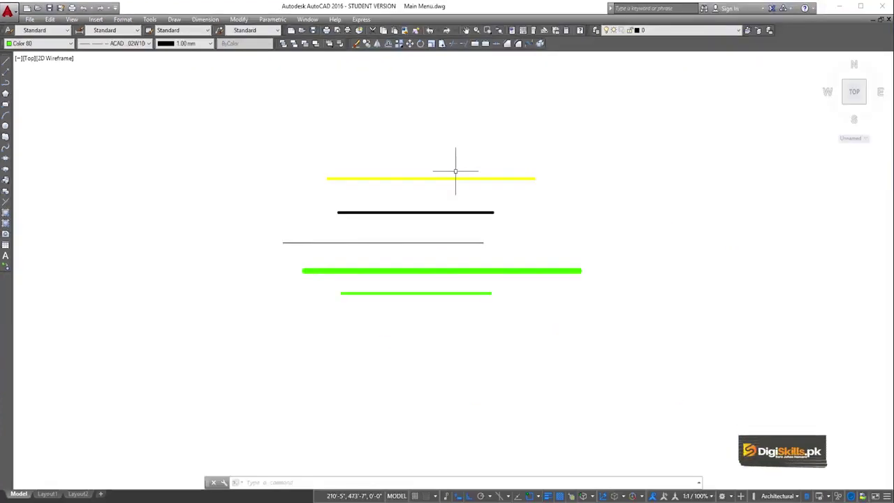